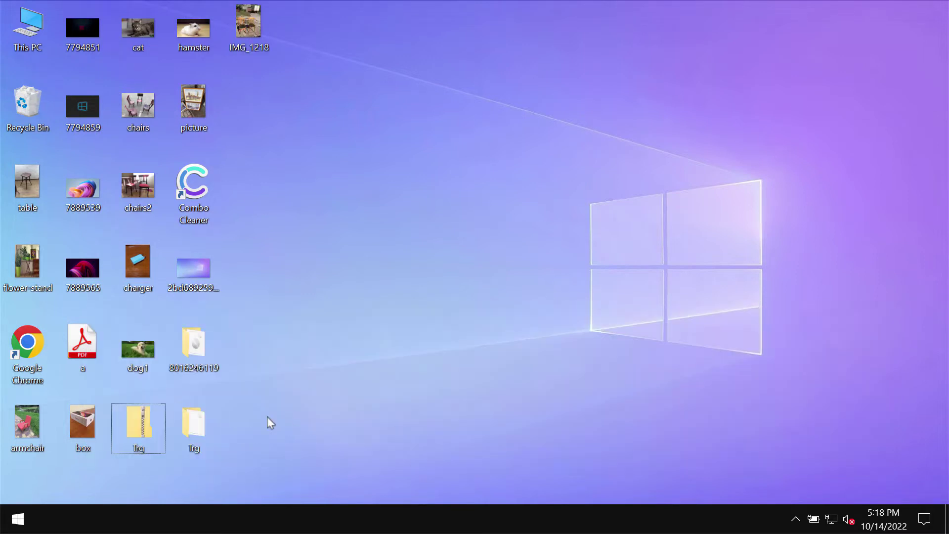
# - View the chair photos IMG_1218 and IMG_1229 in Photo Viewer, closing each afterwards
pyautogui.doubleClick(249, 22)
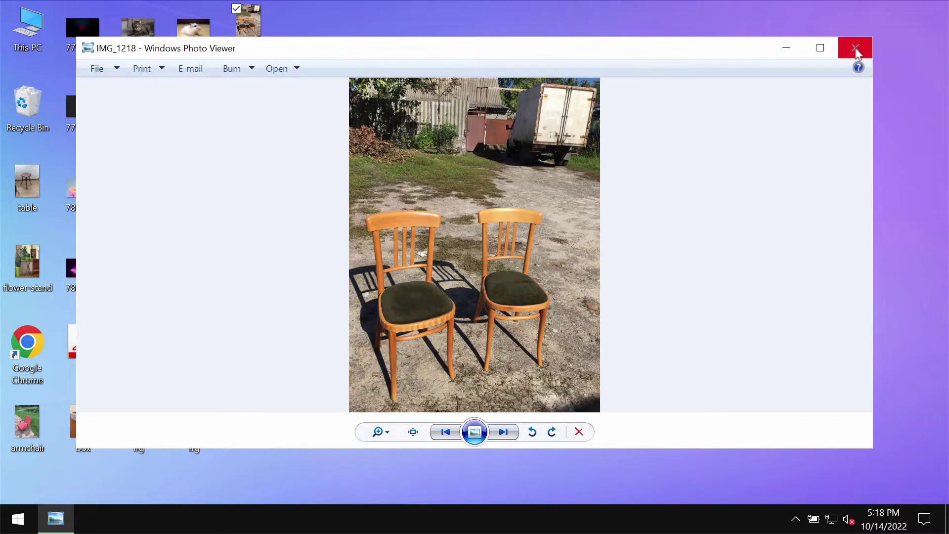
pyautogui.click(855, 48)
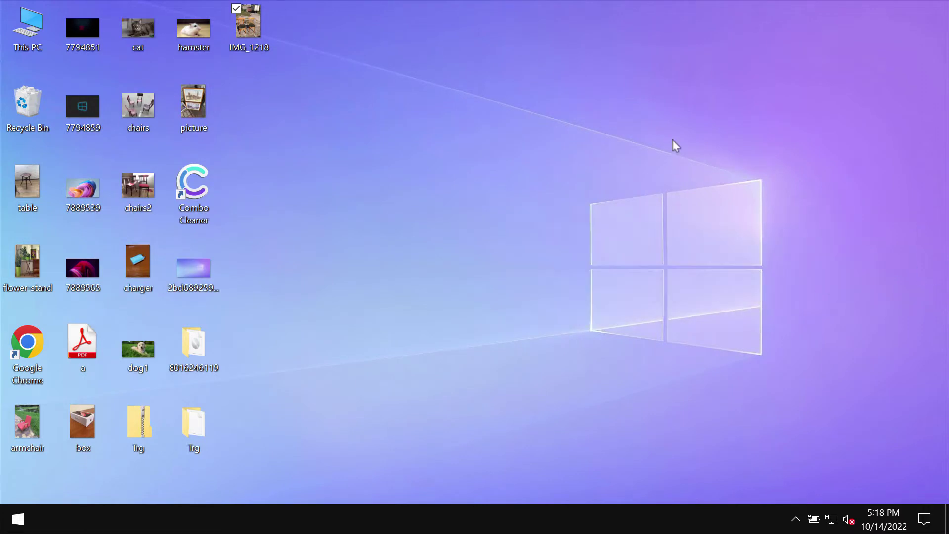
pyautogui.doubleClick(248, 106)
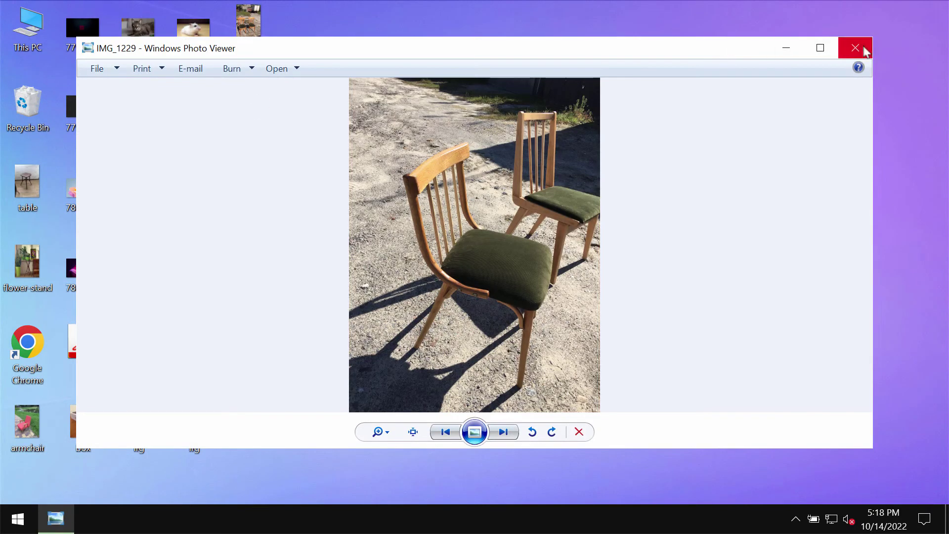
pyautogui.click(864, 49)
# - Run the application in the Trg folder, then close the Explorer window
pyautogui.doubleClick(213, 426)
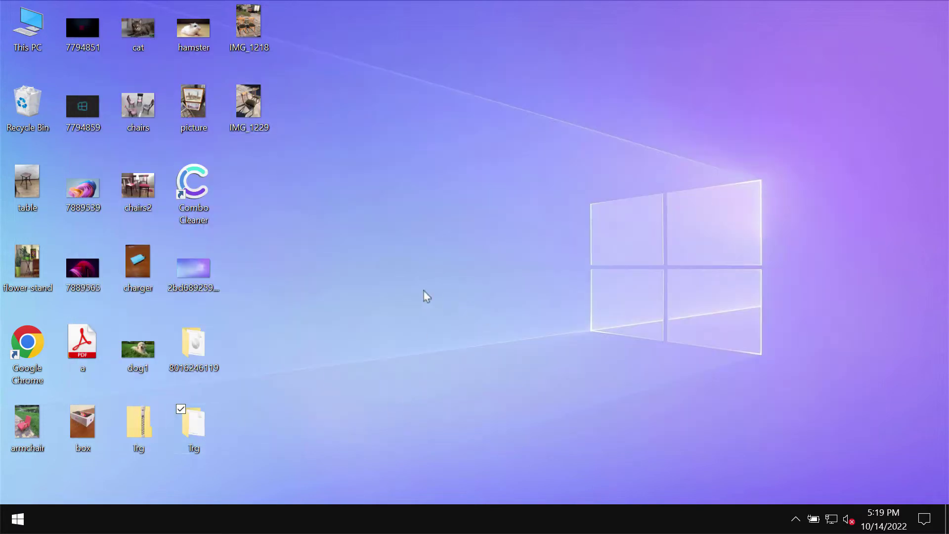
pyautogui.click(595, 157)
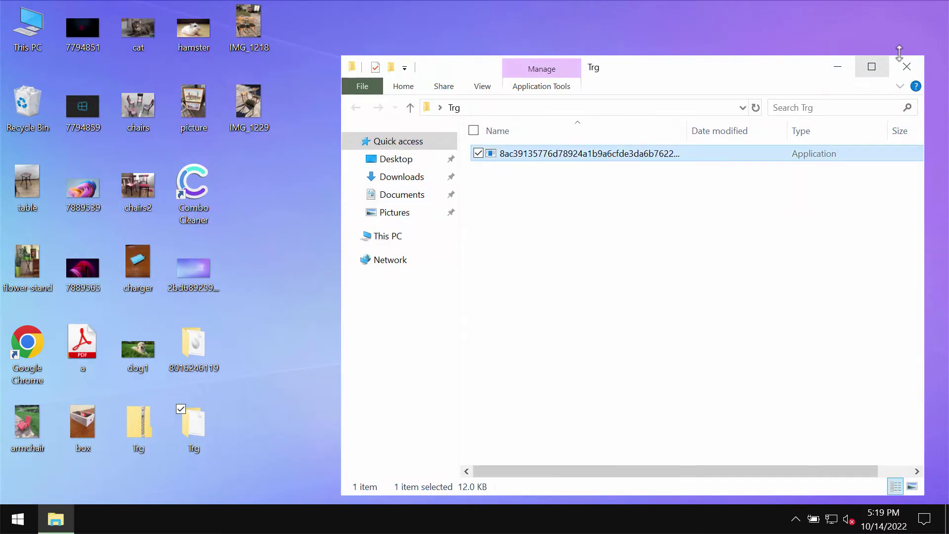
pyautogui.click(907, 67)
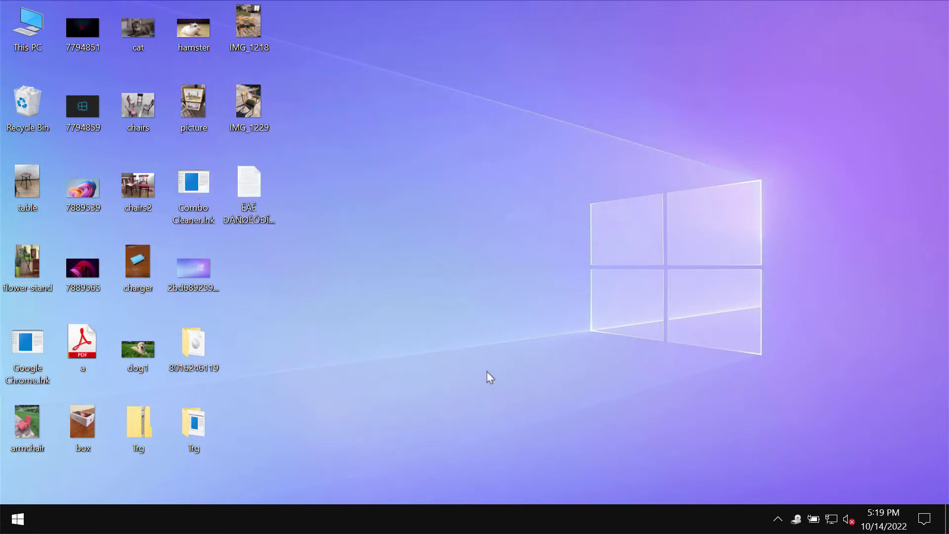
# - Try opening the encrypted dog1.jpg and acknowledge the error, bringing up the password prompt
pyautogui.click(182, 219)
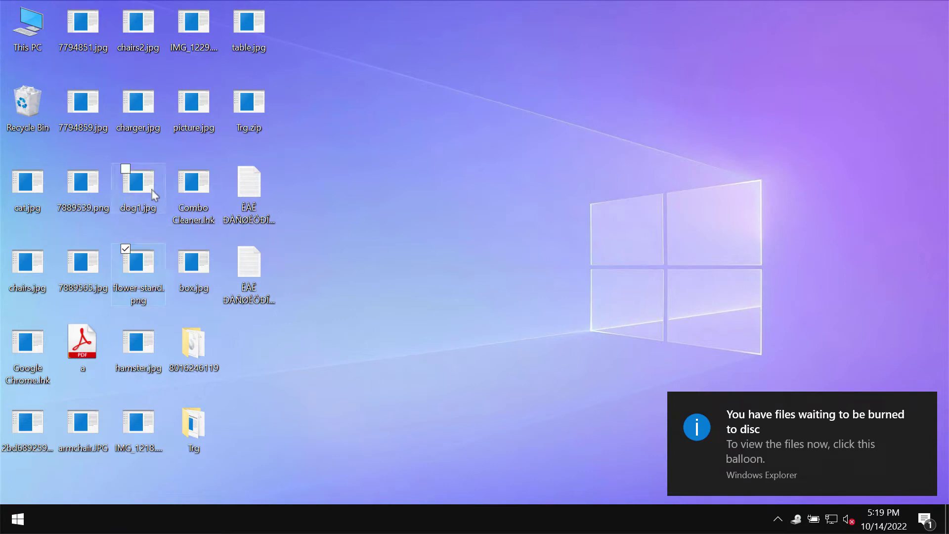
pyautogui.doubleClick(151, 188)
pyautogui.click(729, 140)
# - Dismiss the prompts, read and close the ransom note, then copy IMG_1227.JPG onto the desktop
pyautogui.click(567, 337)
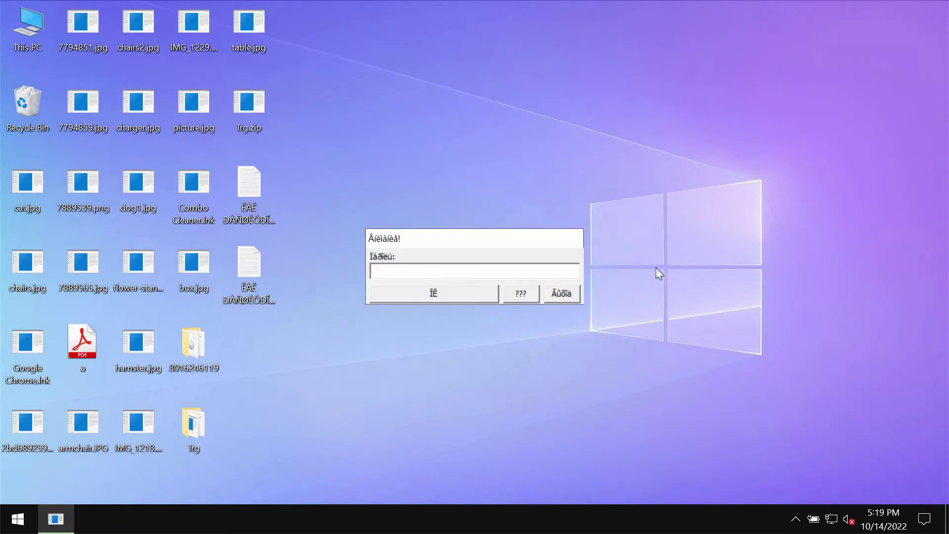
pyautogui.click(562, 293)
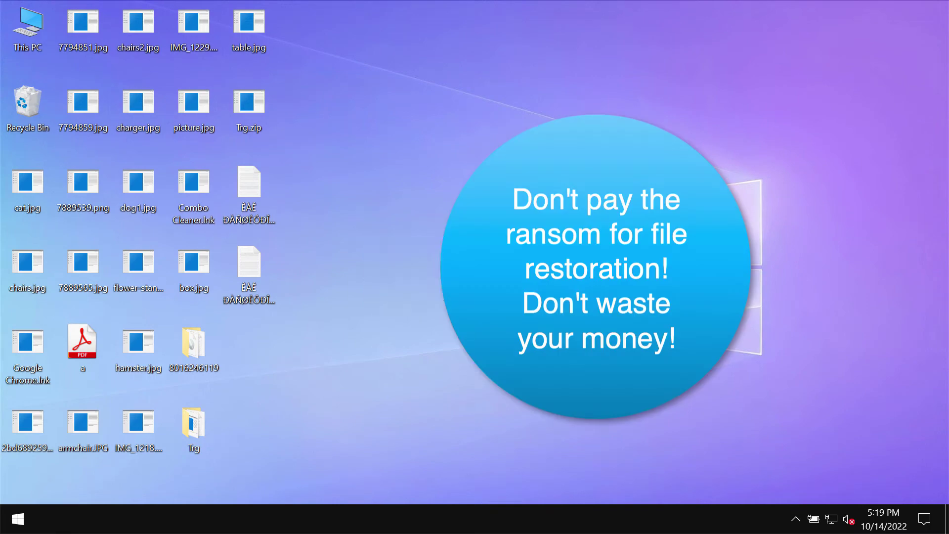
pyautogui.doubleClick(250, 269)
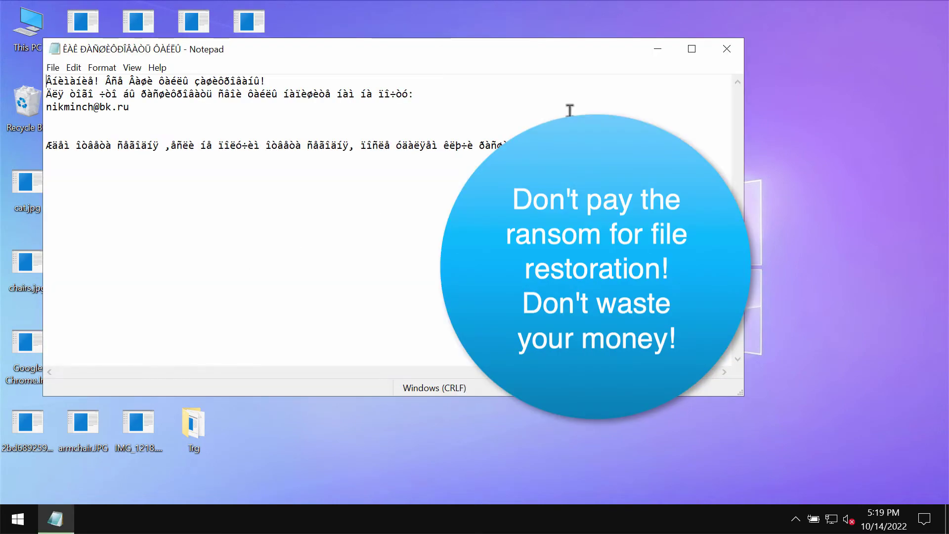
pyautogui.click(727, 49)
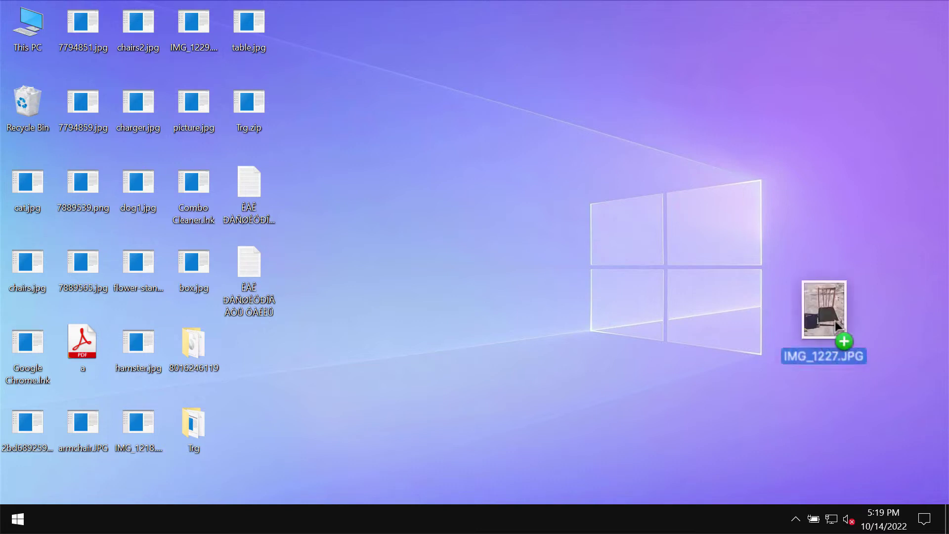
pyautogui.moveTo(945, 306); pyautogui.dragTo(823, 311)
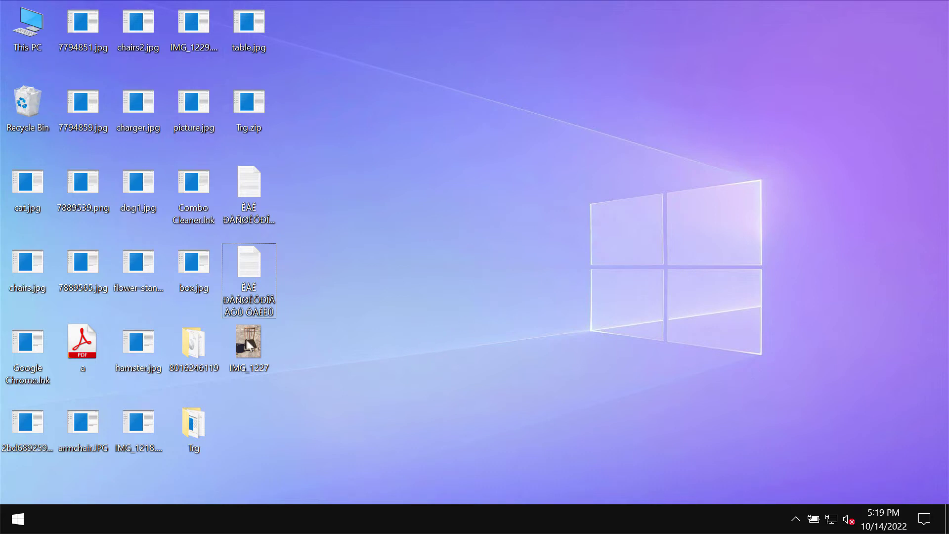
pyautogui.moveTo(248, 277)
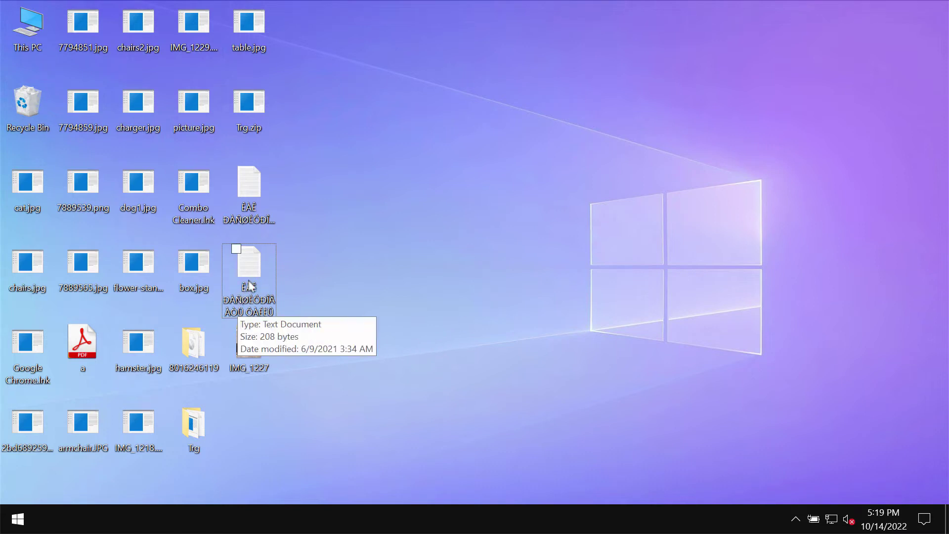
# - Open This PC from the desktop in a maximized File Explorer window
pyautogui.click(27, 29)
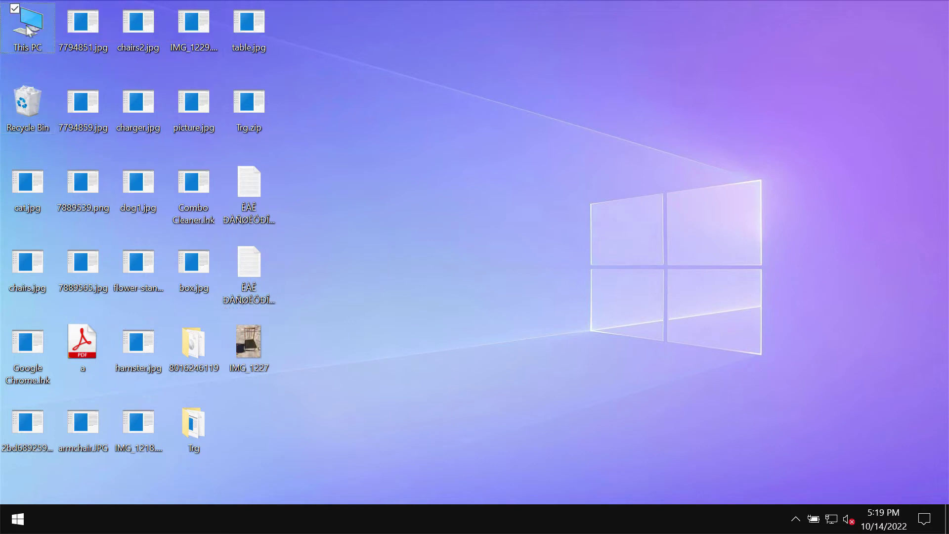
pyautogui.doubleClick(28, 30)
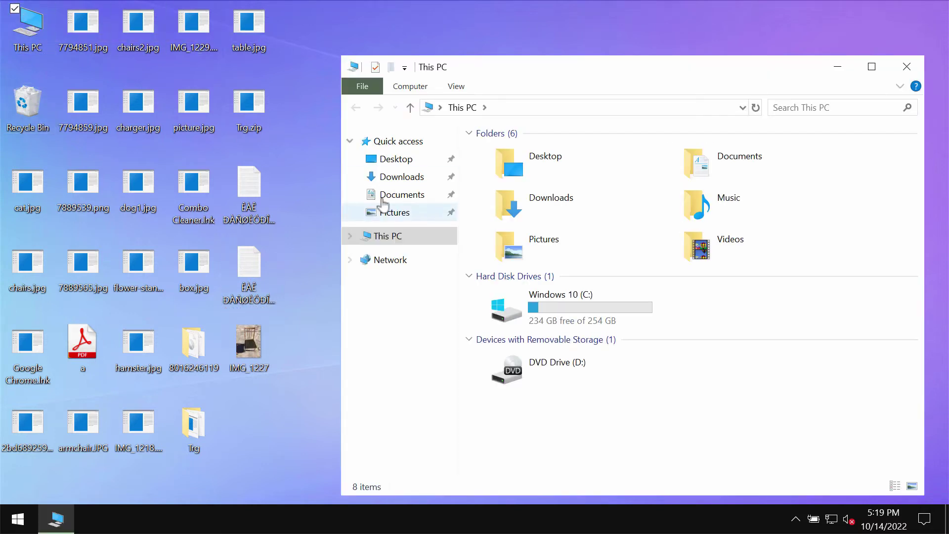
pyautogui.click(396, 160)
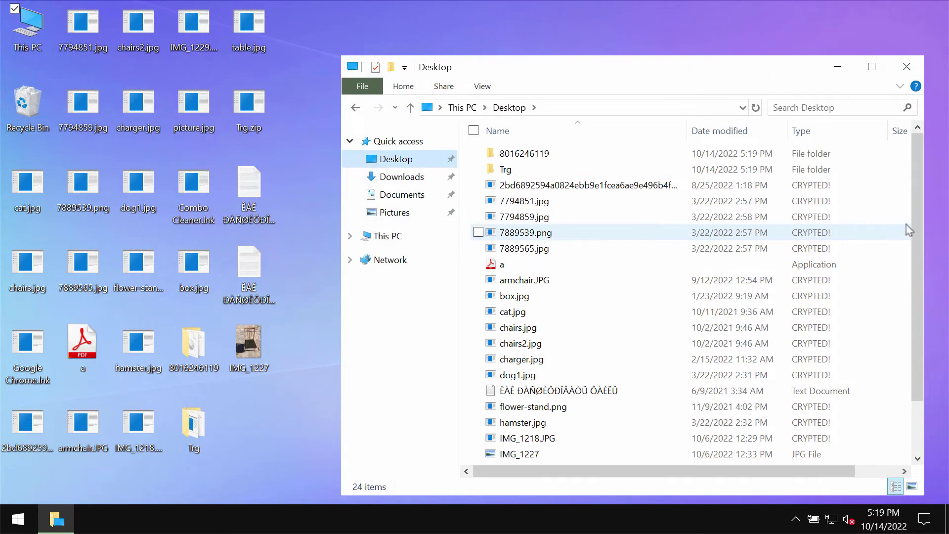
pyautogui.moveTo(916, 254)
pyautogui.mouseDown()
pyautogui.moveTo(916, 302)
pyautogui.moveTo(848, 90)
pyautogui.mouseUp()
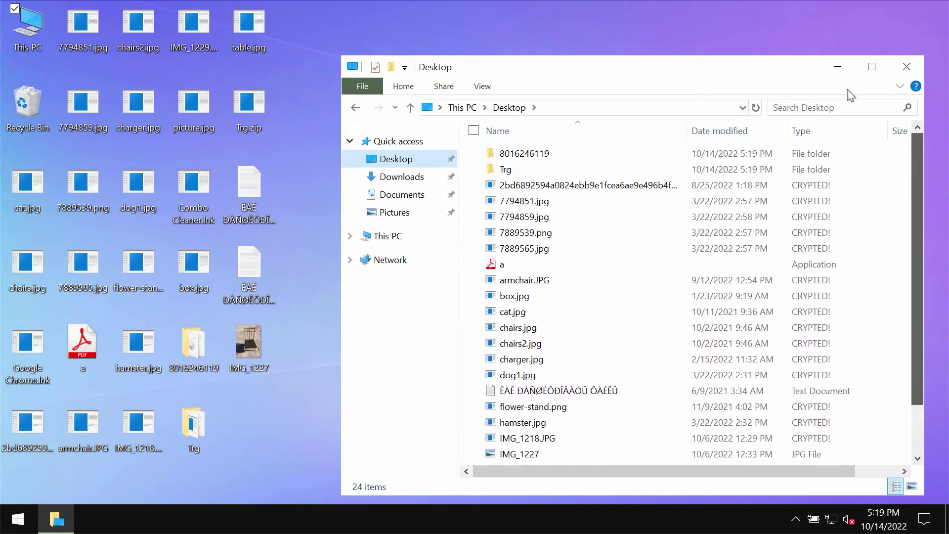
pyautogui.click(872, 66)
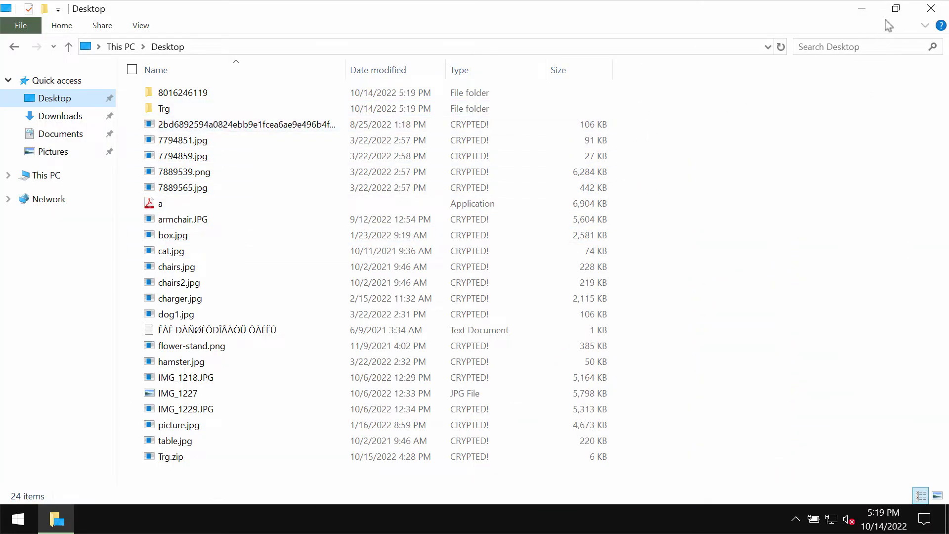
pyautogui.click(861, 11)
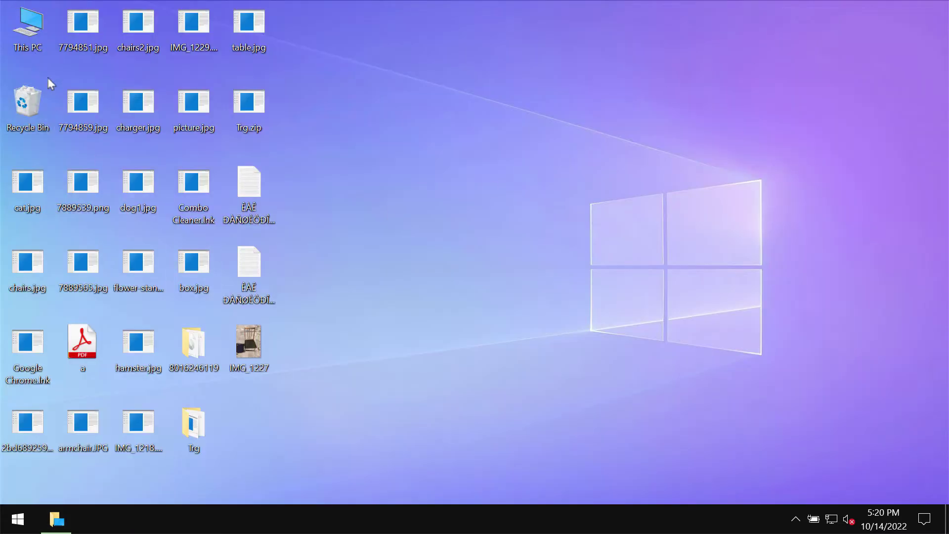
pyautogui.doubleClick(31, 39)
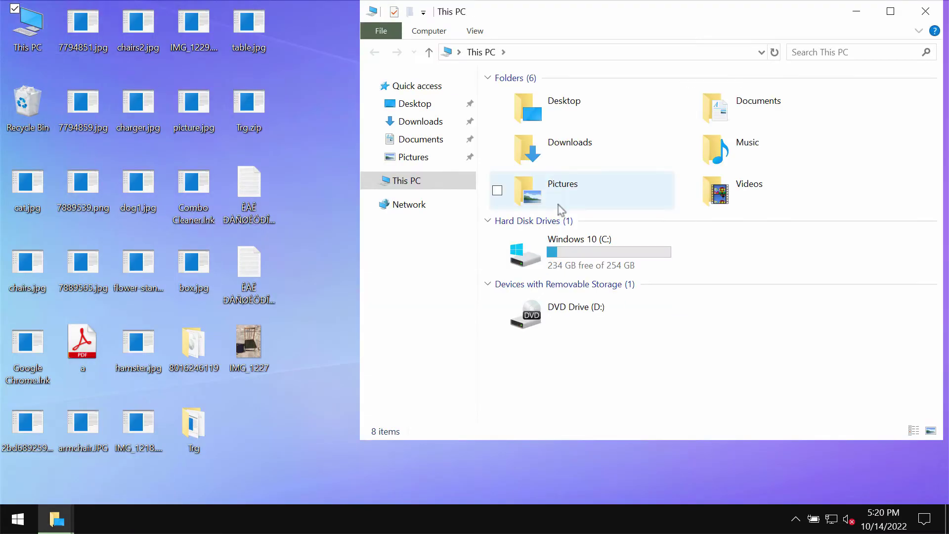
# - Browse to C:\Program Files (x86)\Internet Explorer and launch iexplore
pyautogui.doubleClick(604, 262)
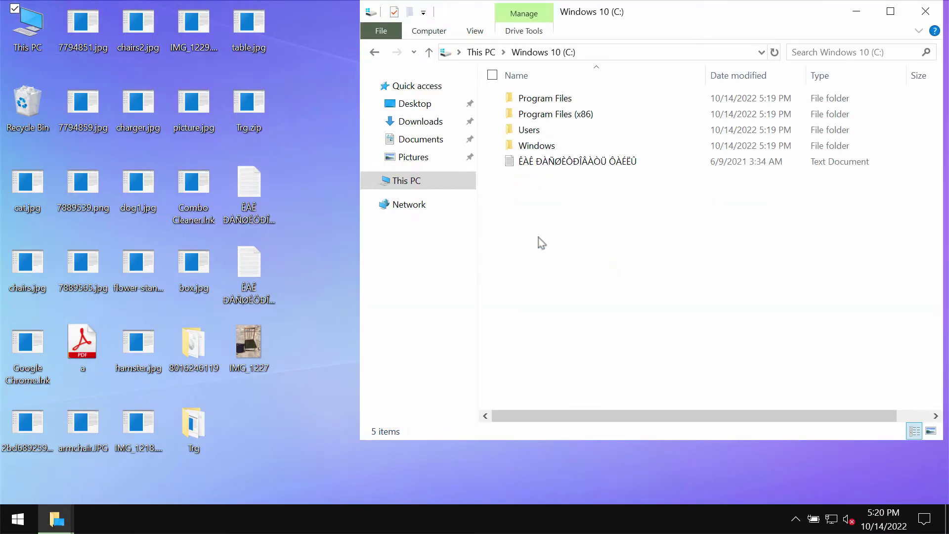
pyautogui.doubleClick(590, 114)
pyautogui.moveTo(588, 117)
pyautogui.mouseDown()
pyautogui.moveTo(942, 170)
pyautogui.moveTo(779, 99)
pyautogui.mouseUp()
pyautogui.click(579, 162)
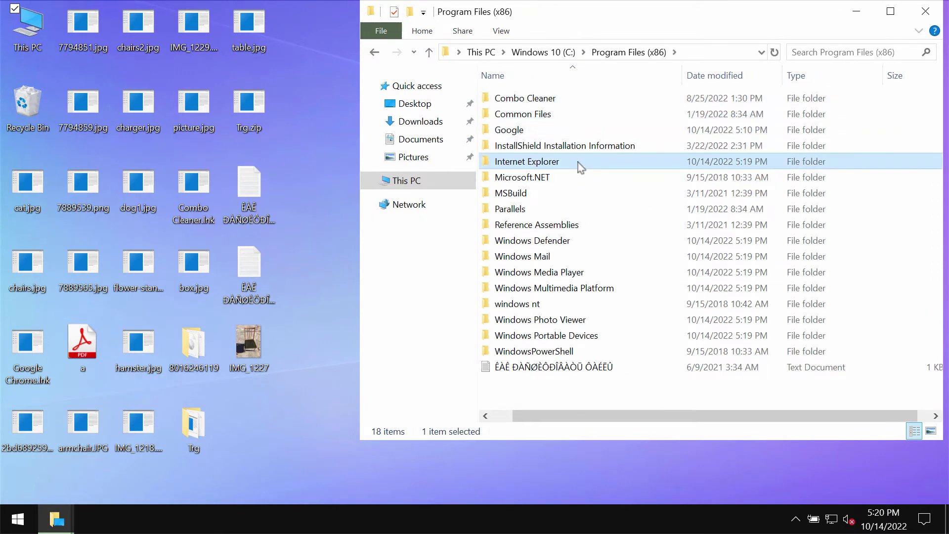
pyautogui.doubleClick(579, 162)
pyautogui.doubleClick(596, 261)
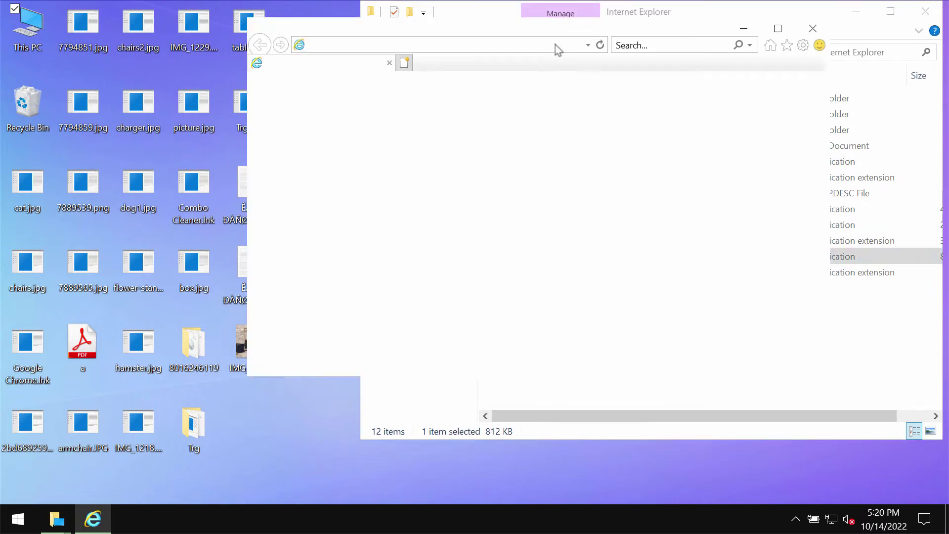
# - Load combocleaner.com in Internet Explorer and maximize the browser window
pyautogui.write('com')
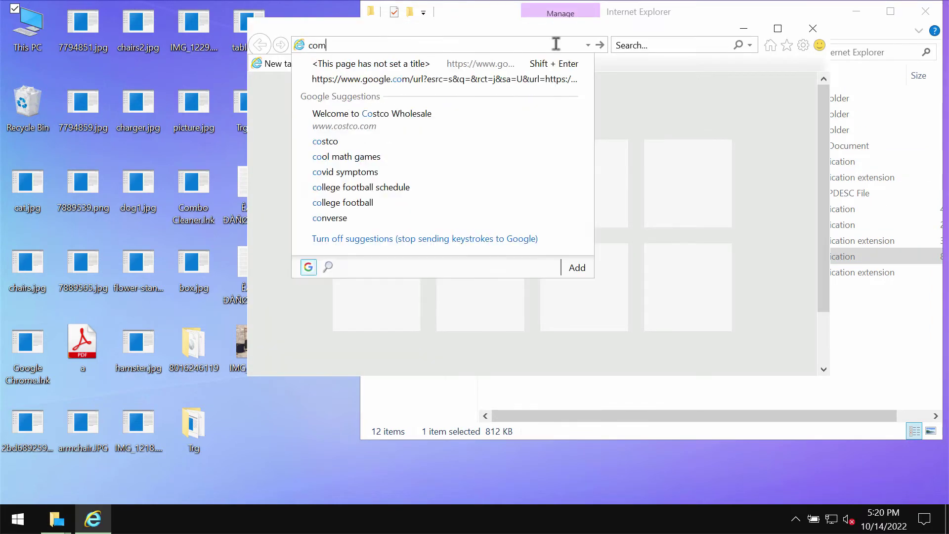
pyautogui.write('bocleaner.com')
pyautogui.press('Return')
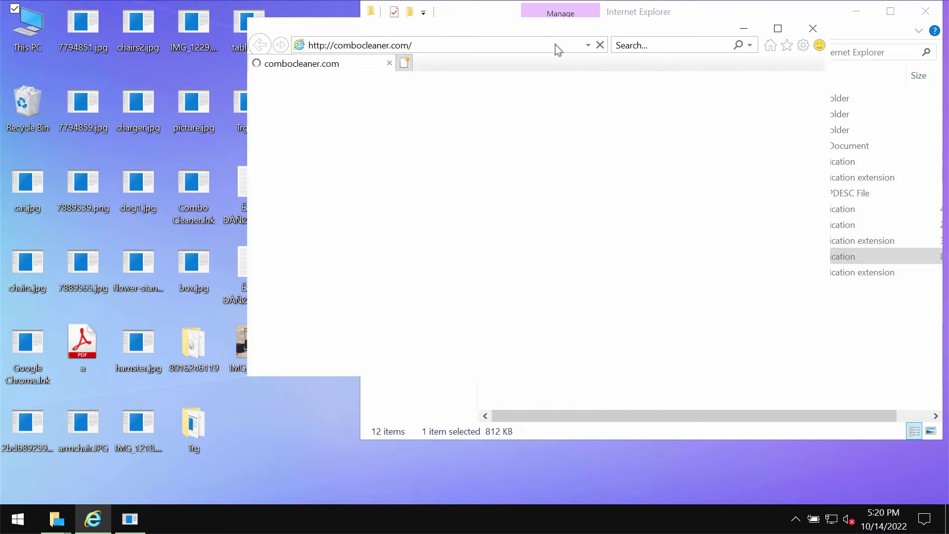
pyautogui.click(891, 10)
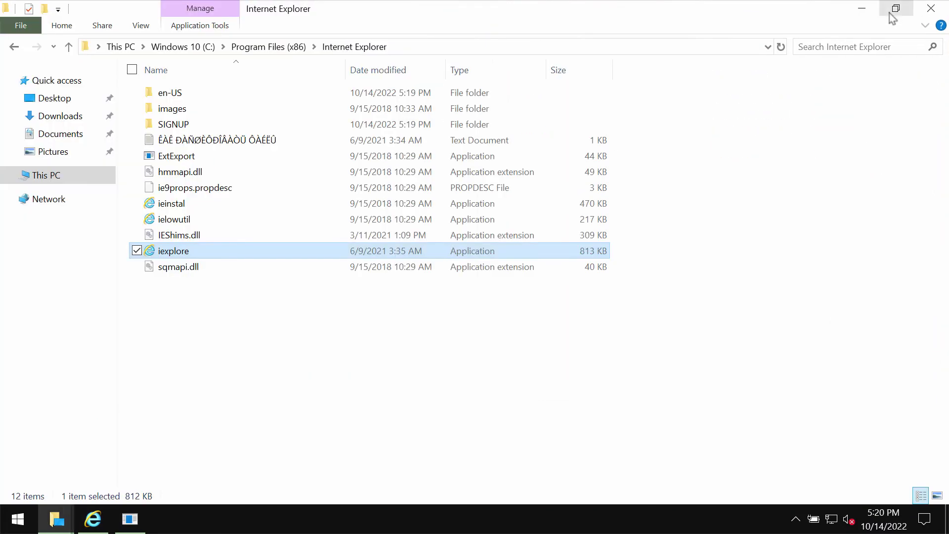
pyautogui.click(871, 10)
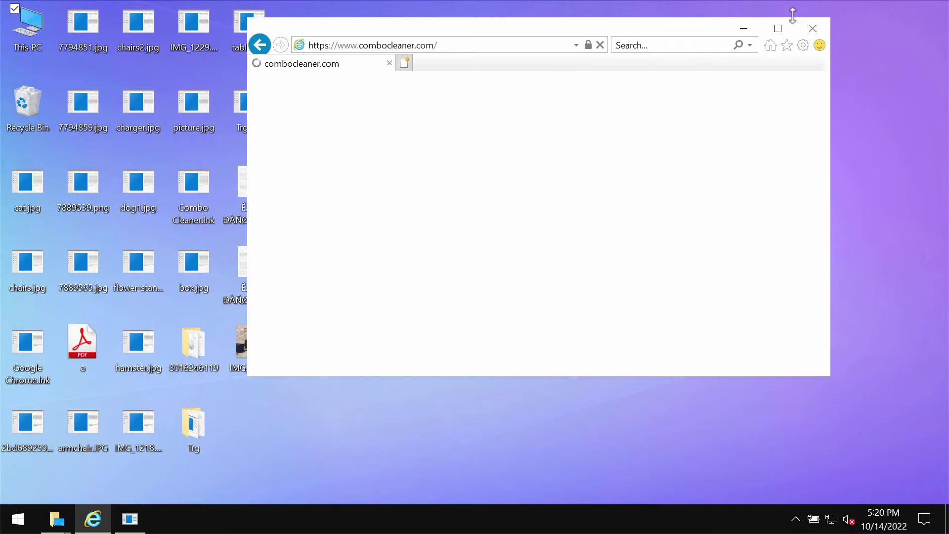
pyautogui.click(781, 34)
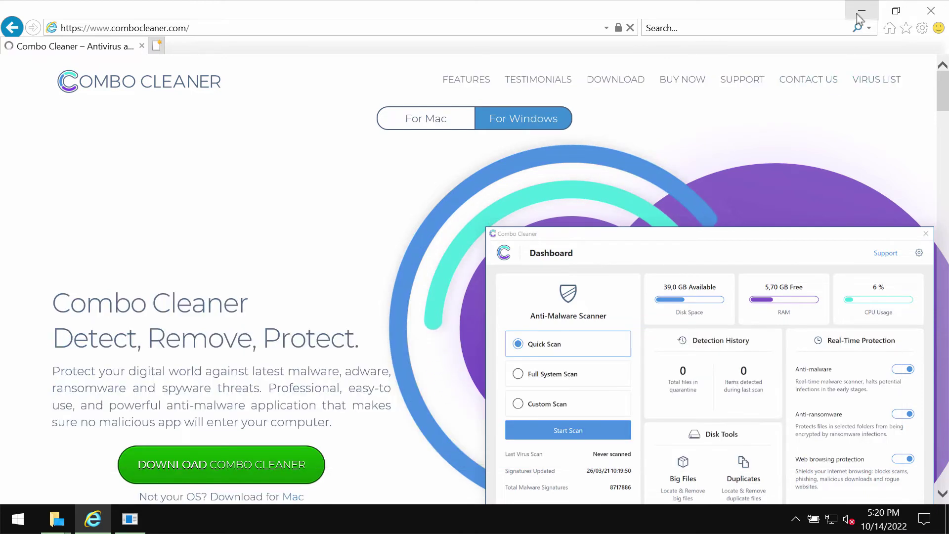
# - Close Internet Explorer to return to the desktop
pyautogui.click(233, 30)
pyautogui.click(269, 29)
pyautogui.click(931, 11)
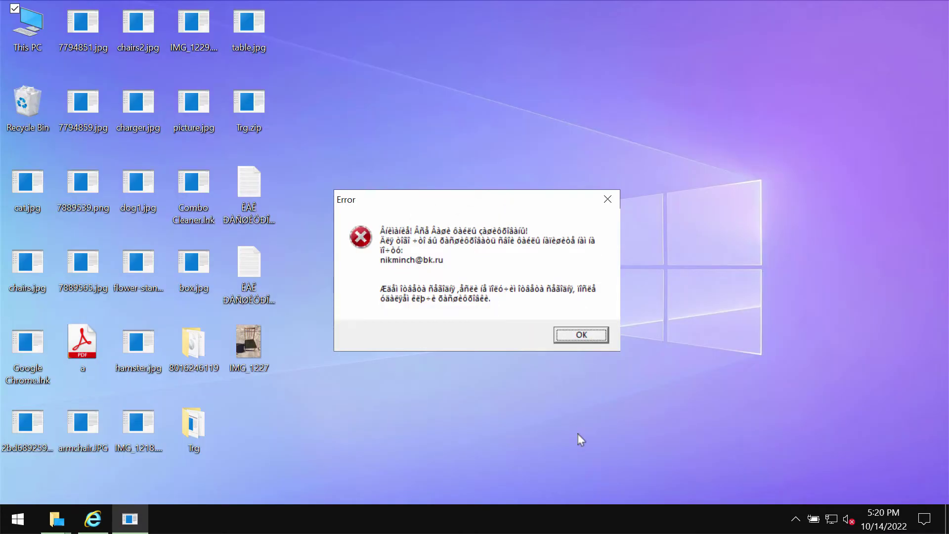
# - Dismiss the ransomware error and open Combo Cleaner from the system tray
pyautogui.click(601, 341)
pyautogui.click(796, 518)
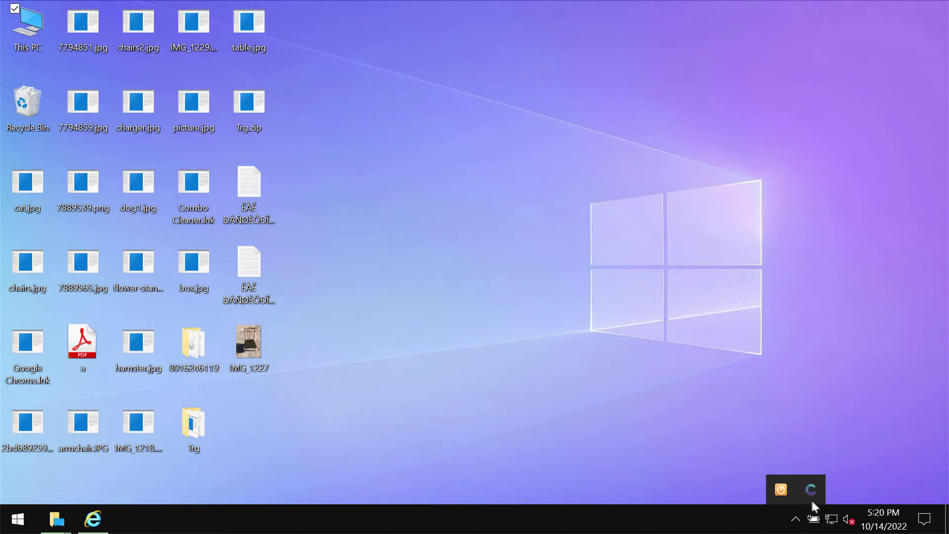
pyautogui.click(811, 492)
# - Start a quick malware scan, then go back to the dashboard while it runs
pyautogui.click(238, 337)
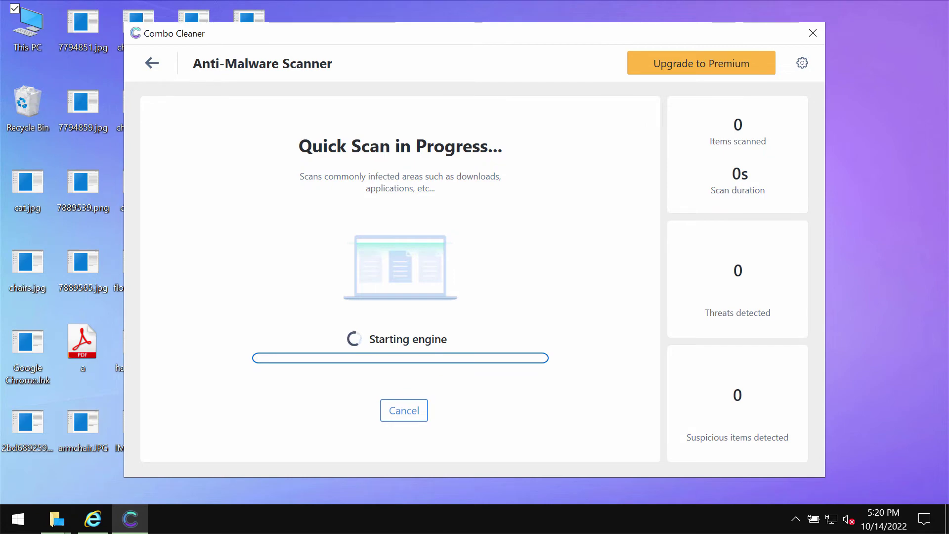
pyautogui.moveTo(636, 40); pyautogui.dragTo(640, 38)
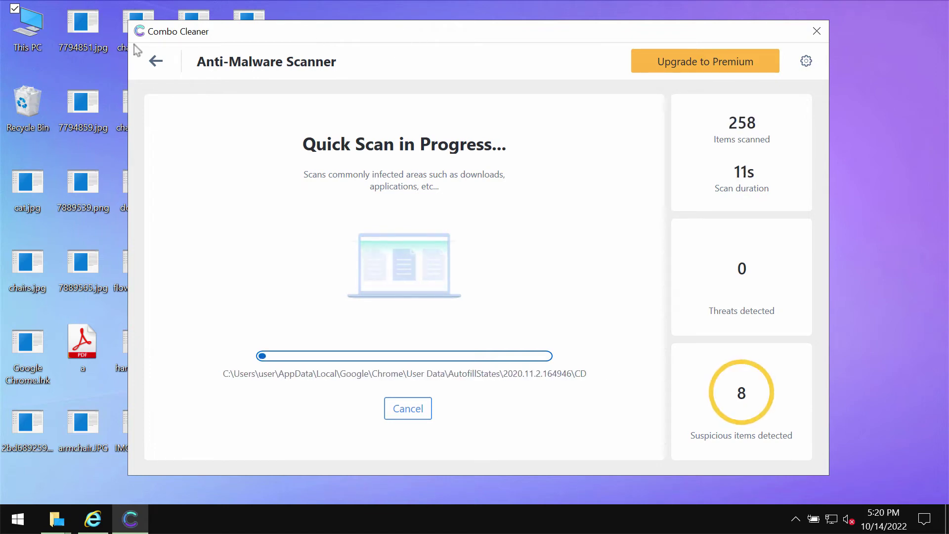
pyautogui.click(157, 63)
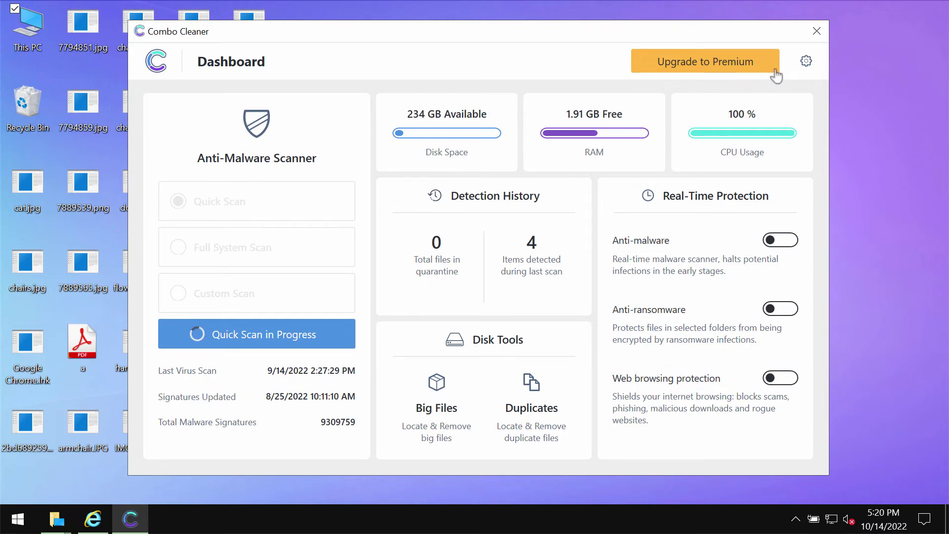
pyautogui.click(806, 61)
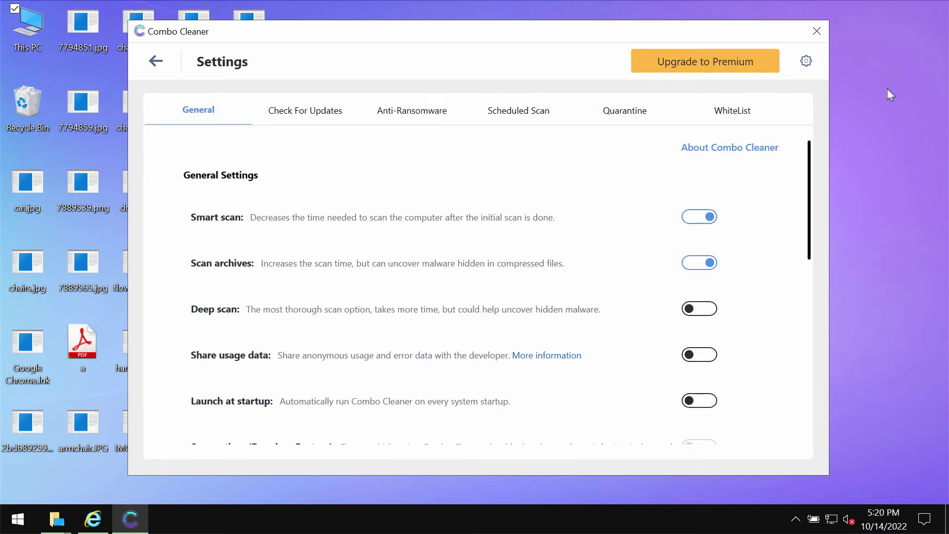
pyautogui.click(419, 113)
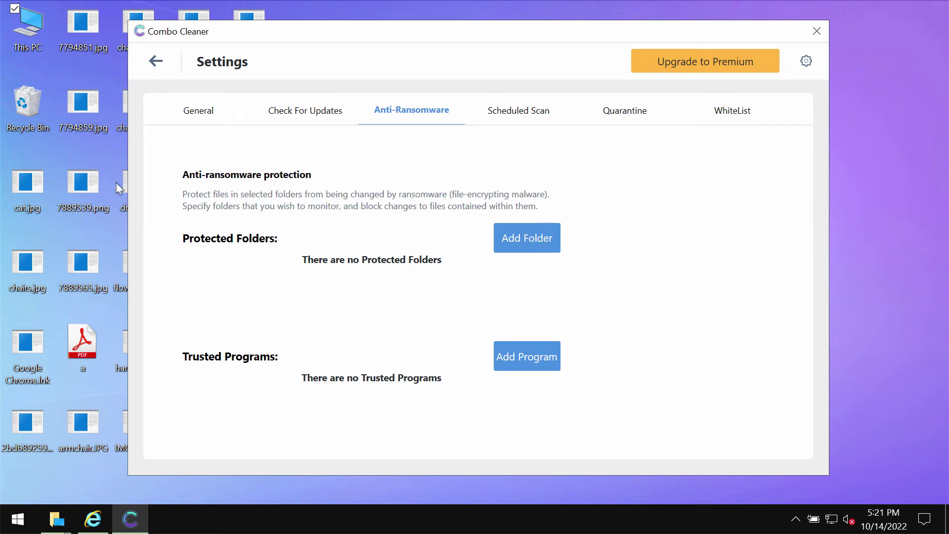
pyautogui.click(188, 119)
# - Open the quick scan's progress page, then decline cancelling so the scan keeps running
pyautogui.click(156, 64)
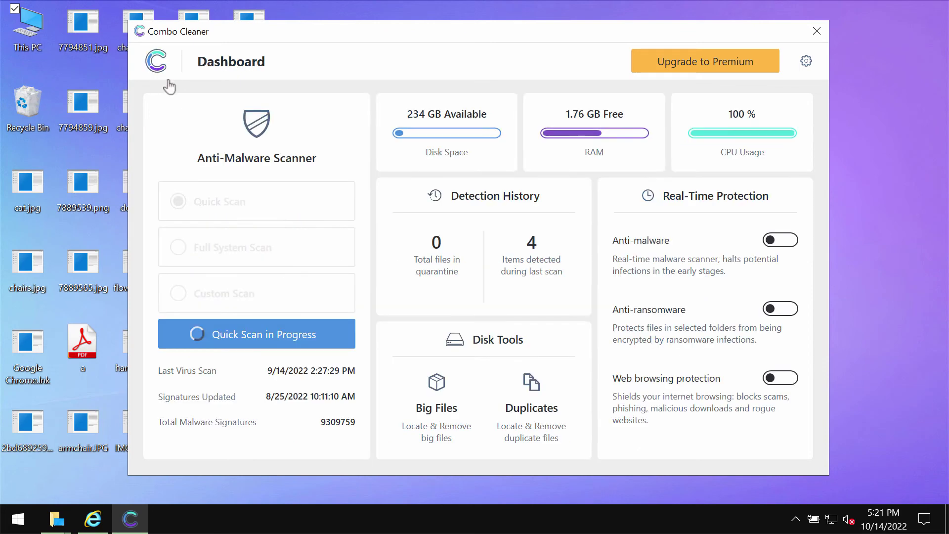
pyautogui.click(278, 336)
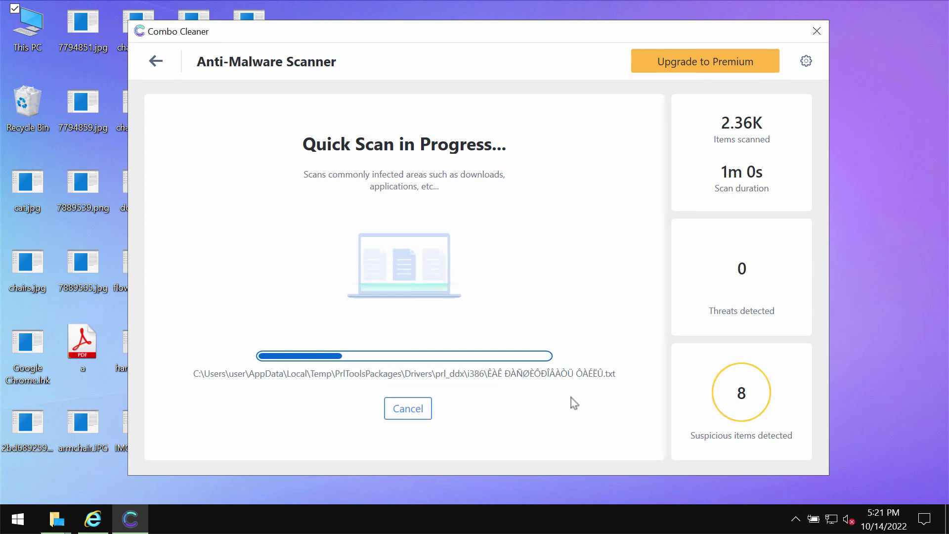
pyautogui.click(418, 408)
pyautogui.click(516, 331)
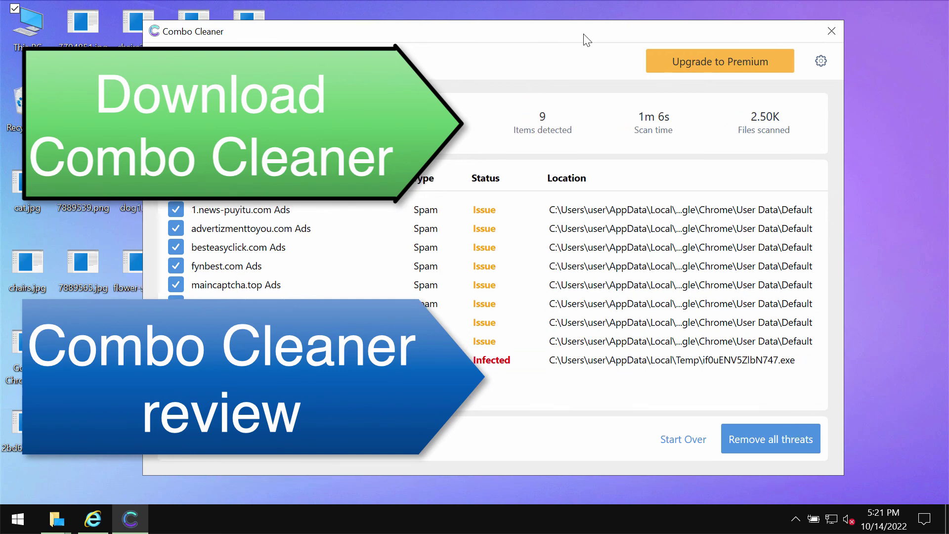
# - Nudge the Combo Cleaner window to review the nine detected items in the results
pyautogui.moveTo(570, 39); pyautogui.dragTo(577, 48)
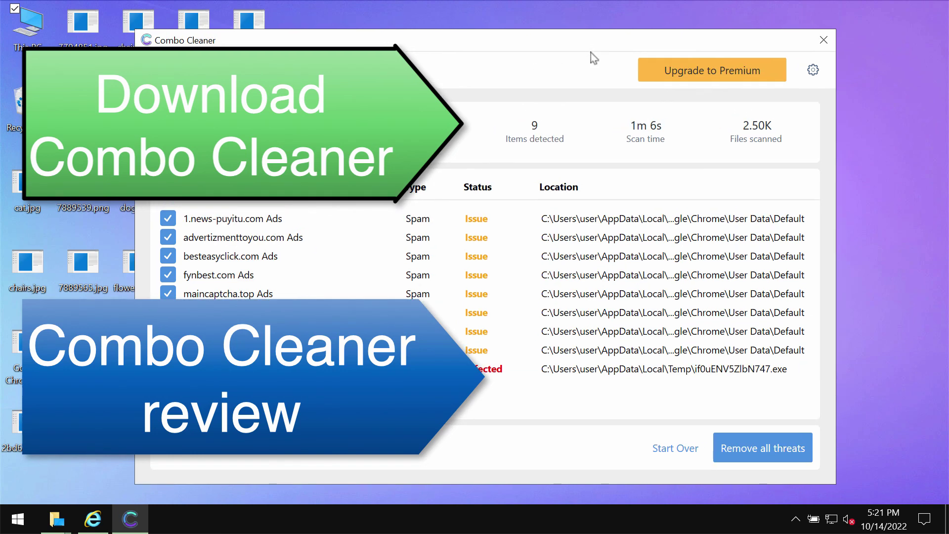